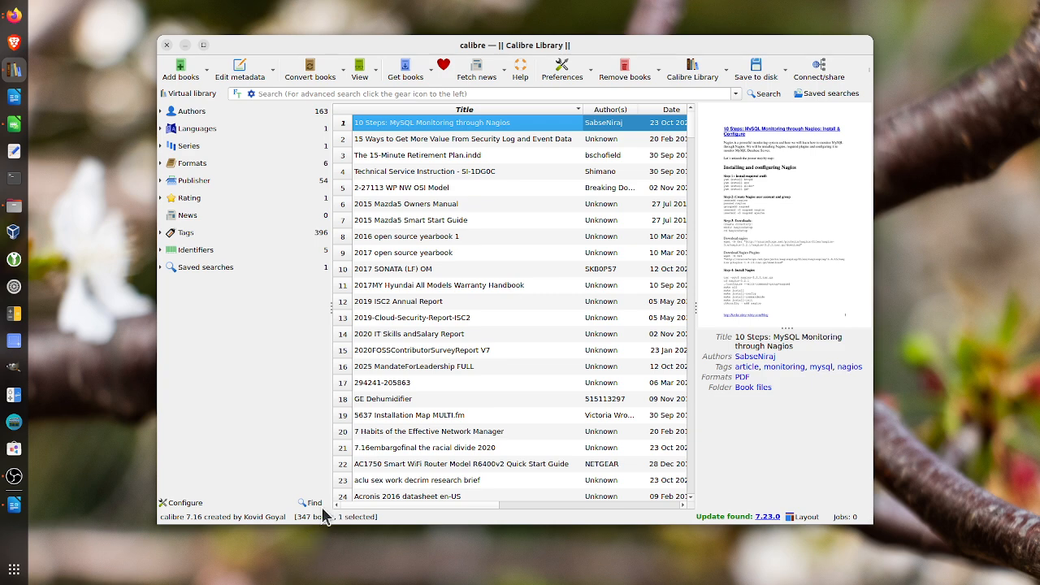
Filter the library to books sharing the GE Dehumidifier manual's Appliance tag
{"action": "left_click", "coordinate": [367, 405]}
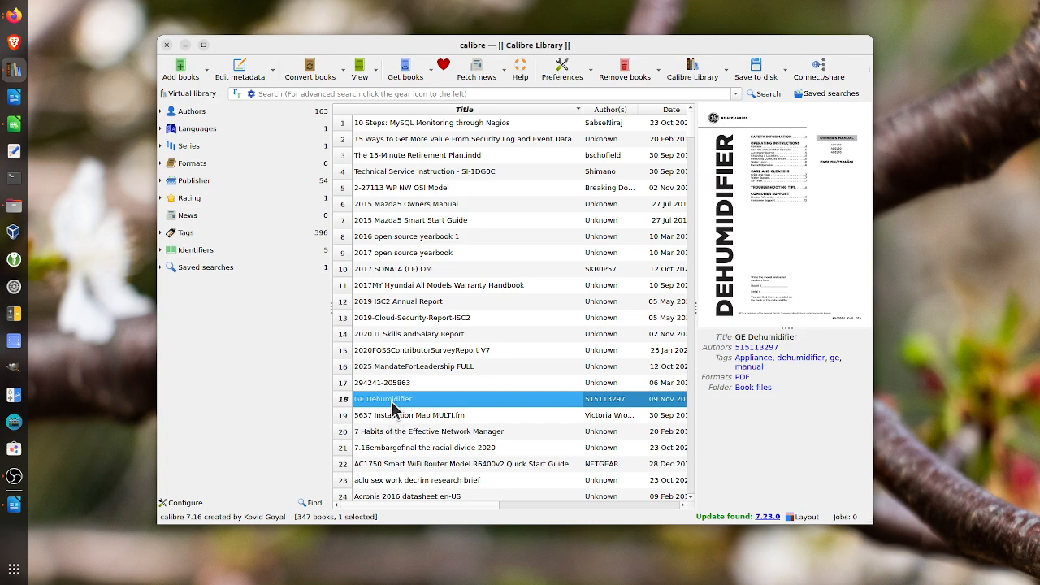
{"action": "left_click", "coordinate": [748, 363]}
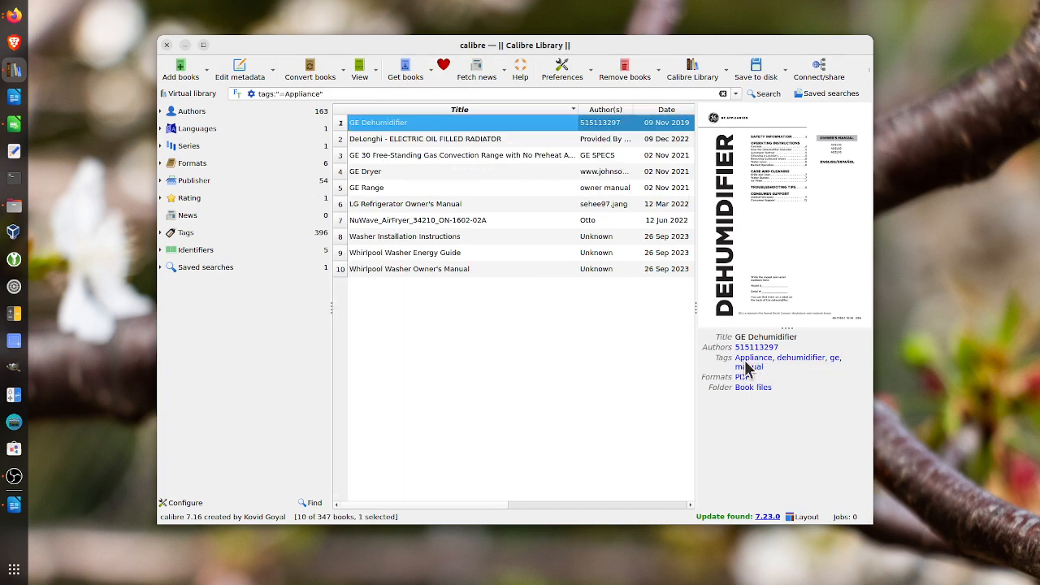
{"action": "left_click", "coordinate": [439, 400]}
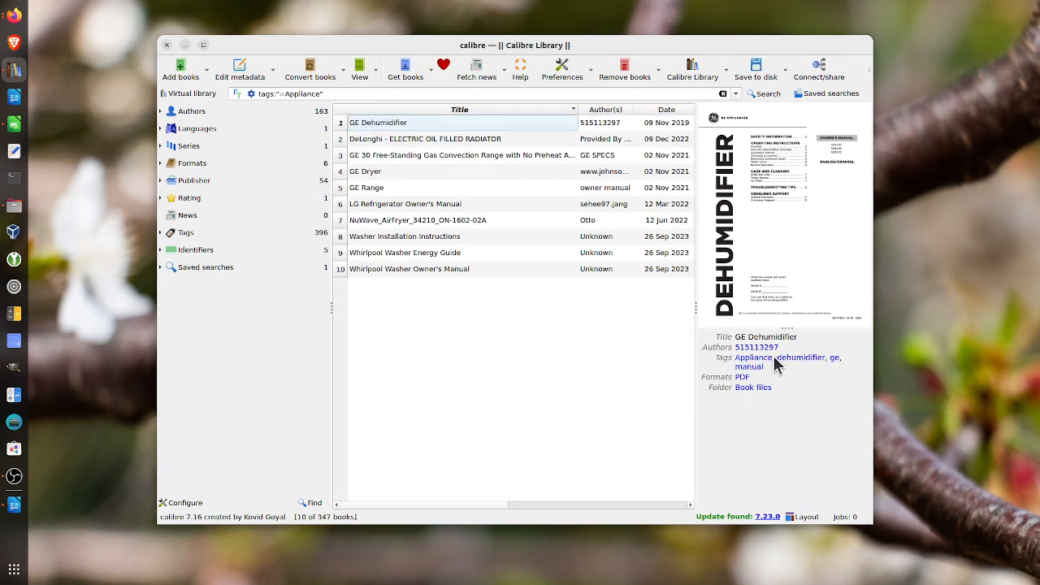
{"action": "left_click", "coordinate": [353, 93]}
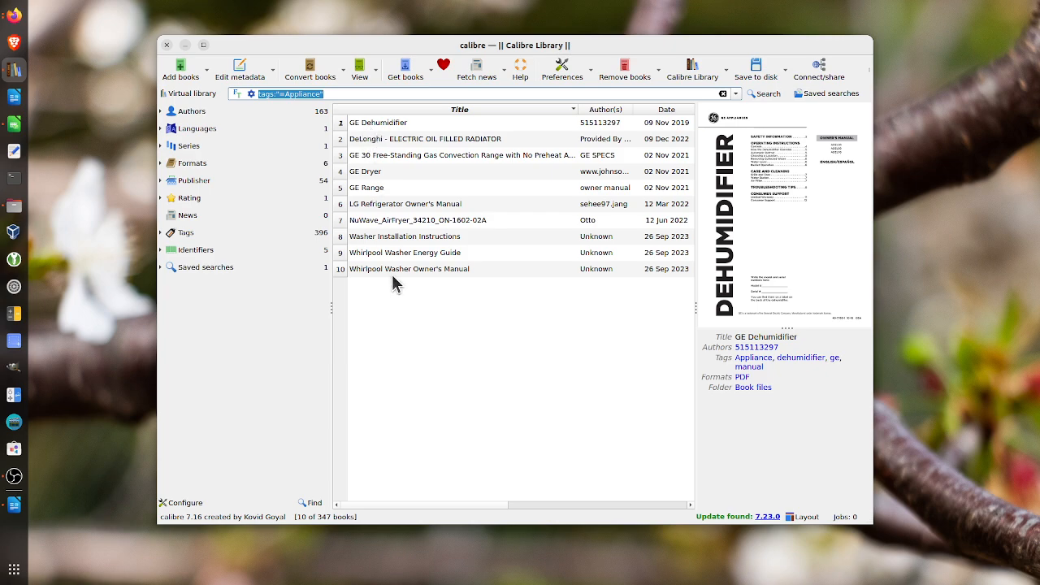
Open the LG Refrigerator Owner's Manual in the PDF viewer and highlight the model line on its cover with Select Text
{"action": "left_click", "coordinate": [367, 209]}
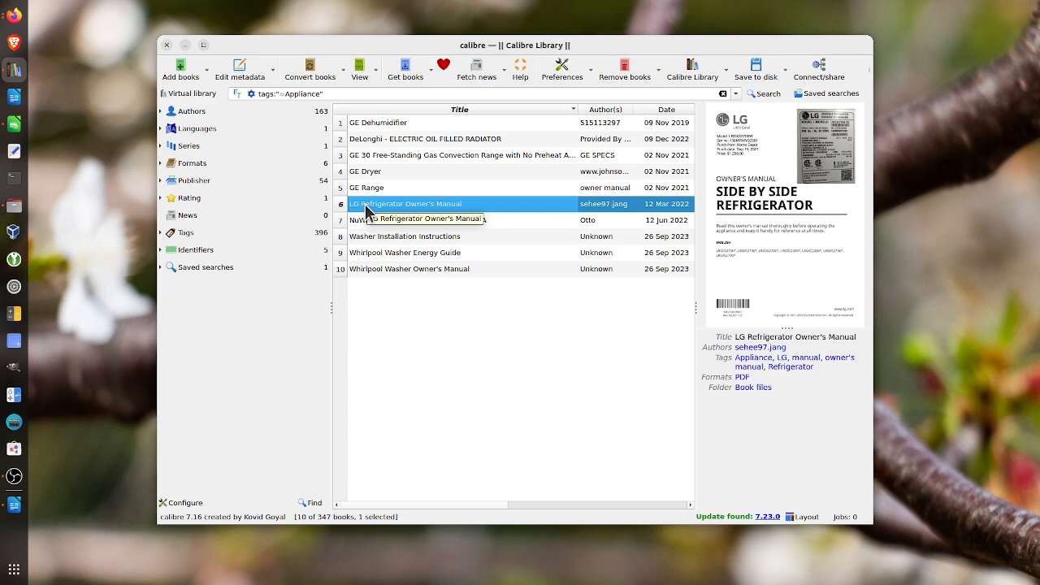
{"action": "left_click", "coordinate": [362, 78]}
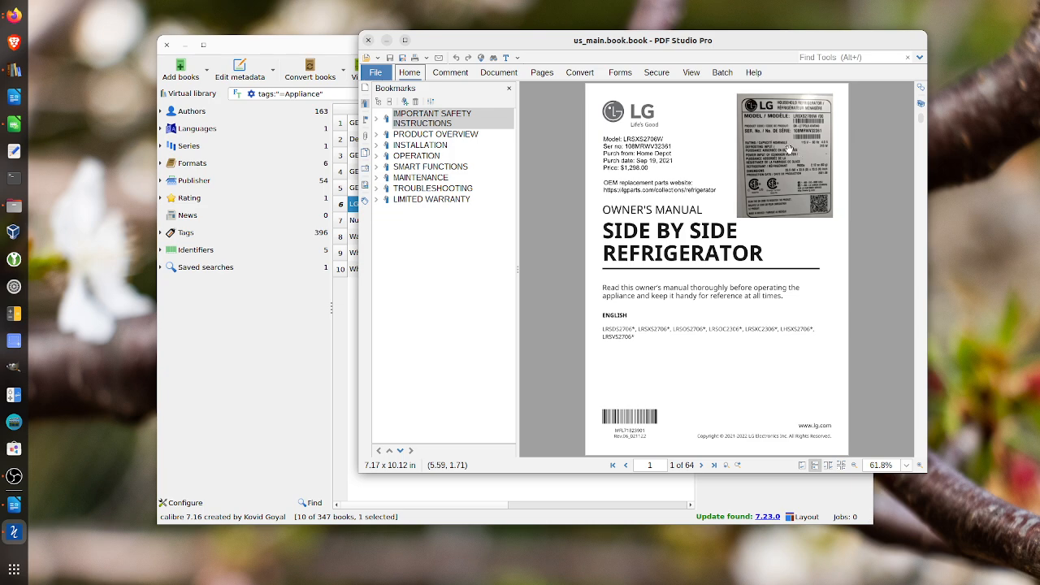
{"action": "right_click", "coordinate": [615, 143]}
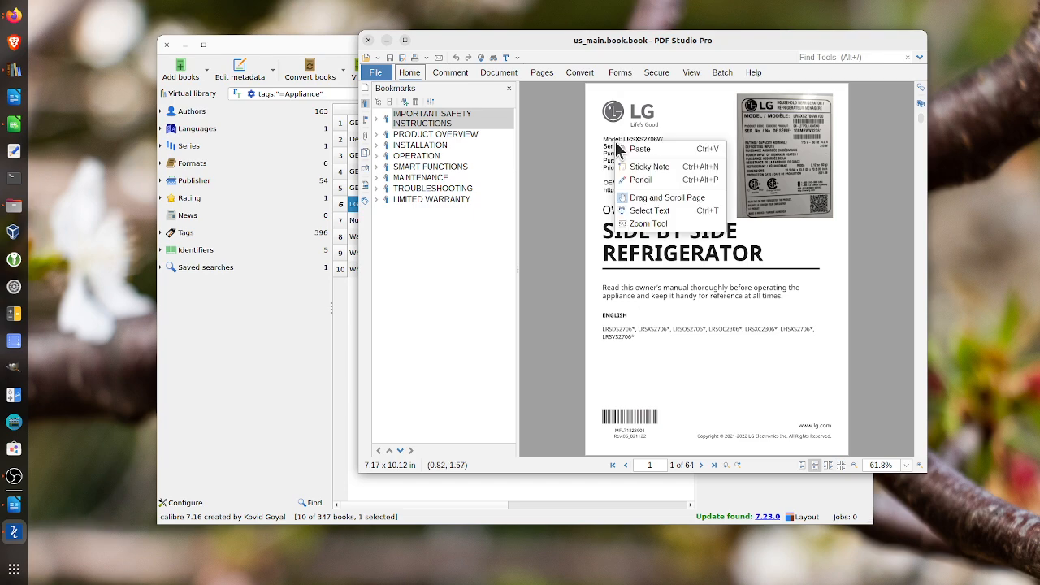
{"action": "left_click", "coordinate": [635, 212]}
{"action": "left_click_drag", "start_coordinate": [611, 139], "coordinate": [625, 140]}
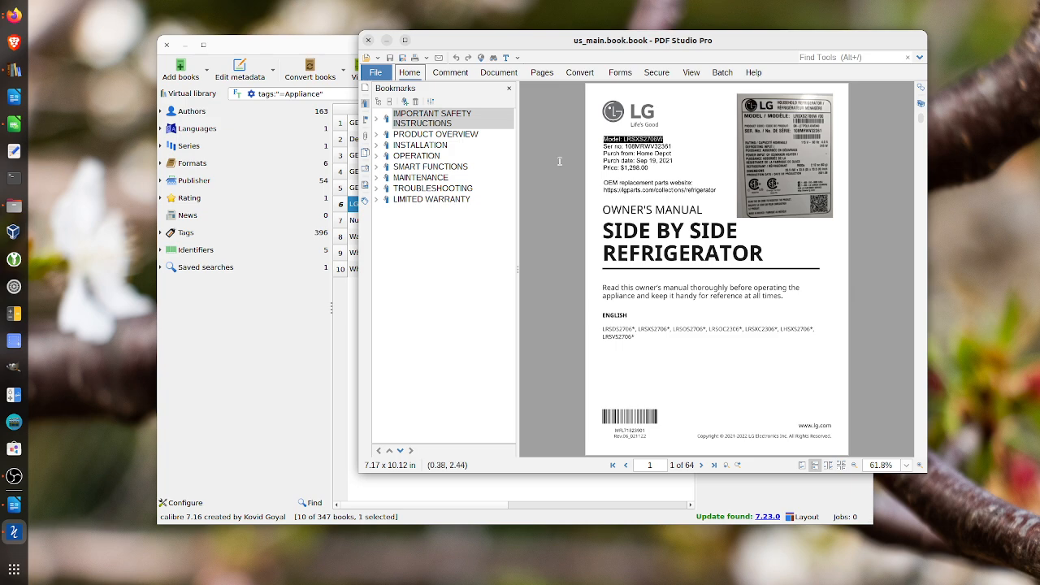
Close the refrigerator manual and clear the Appliance tag search to list the whole library
{"action": "left_click", "coordinate": [367, 41]}
{"action": "left_click", "coordinate": [410, 305]}
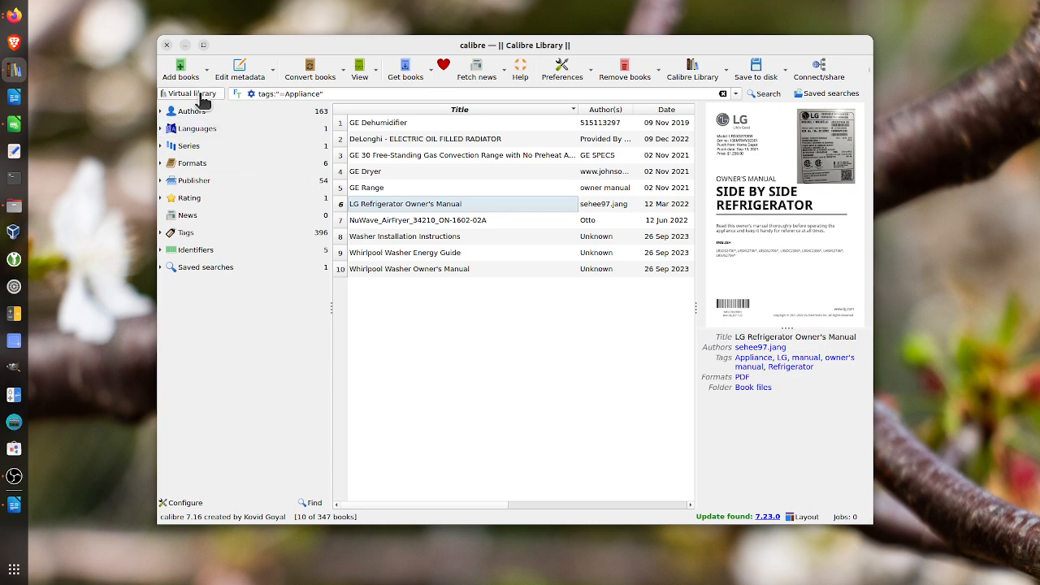
{"action": "left_click", "coordinate": [723, 94]}
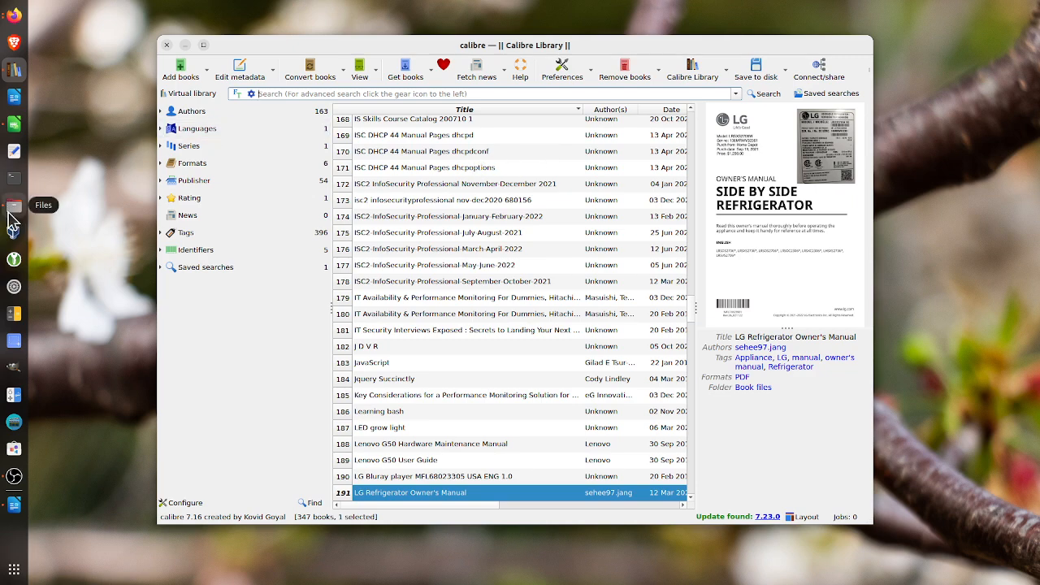
Open the Desktop/scratch/ebooks-to-import folder in the file manager and move its window below the library's toolbar
{"action": "left_click_drag", "start_coordinate": [390, 584], "coordinate": [207, 135]}
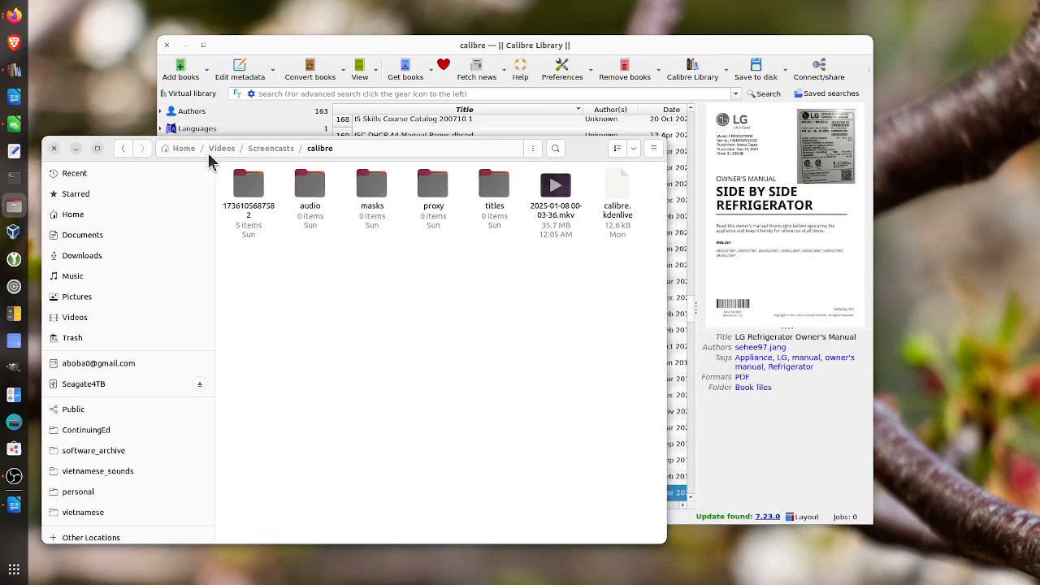
{"action": "left_click", "coordinate": [73, 216]}
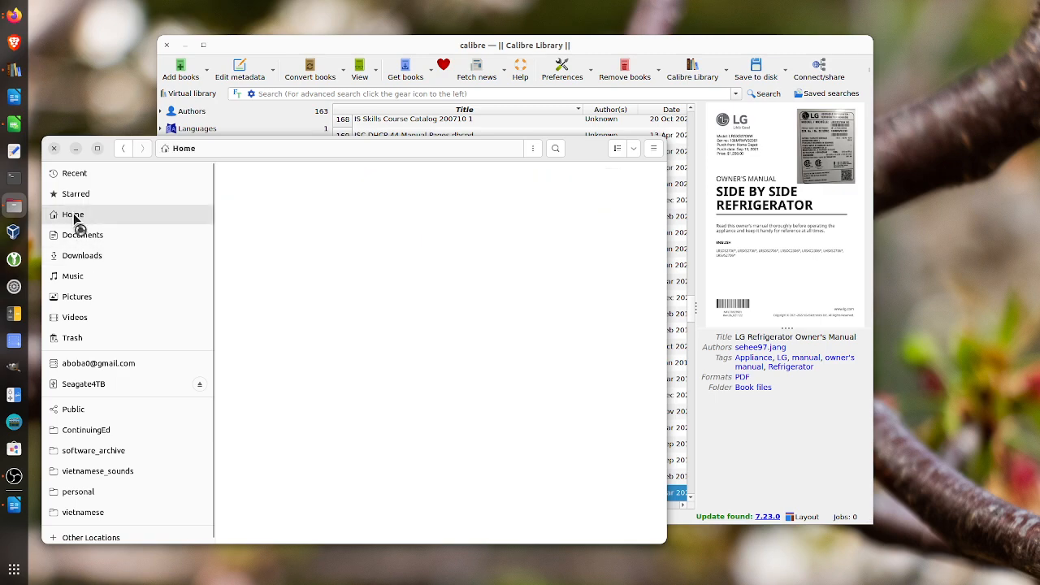
{"action": "left_click", "coordinate": [264, 275]}
{"action": "double_click", "coordinate": [266, 275]}
{"action": "double_click", "coordinate": [250, 194]}
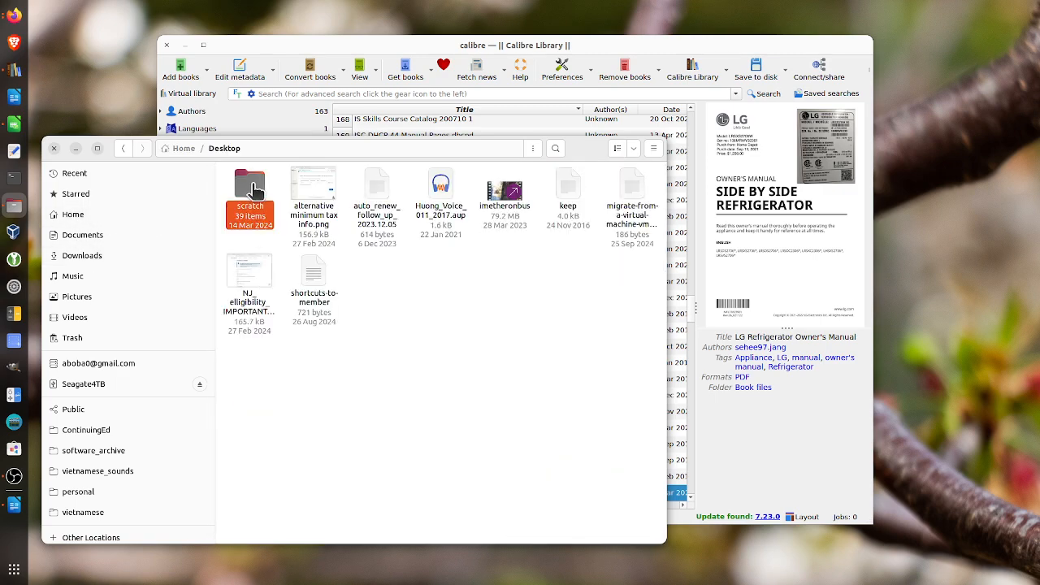
{"action": "double_click", "coordinate": [249, 199]}
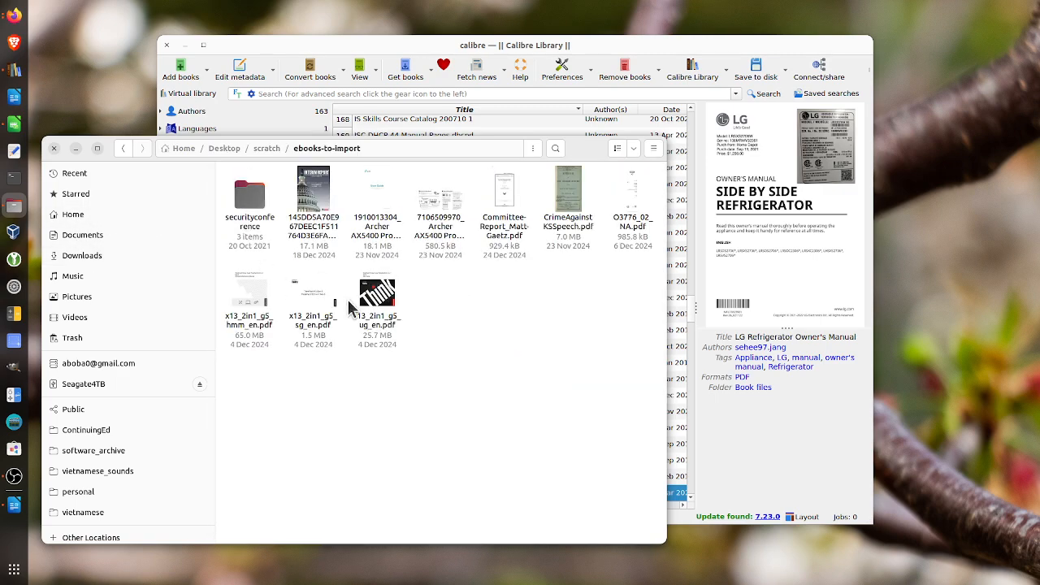
{"action": "left_click_drag", "start_coordinate": [575, 149], "coordinate": [542, 395]}
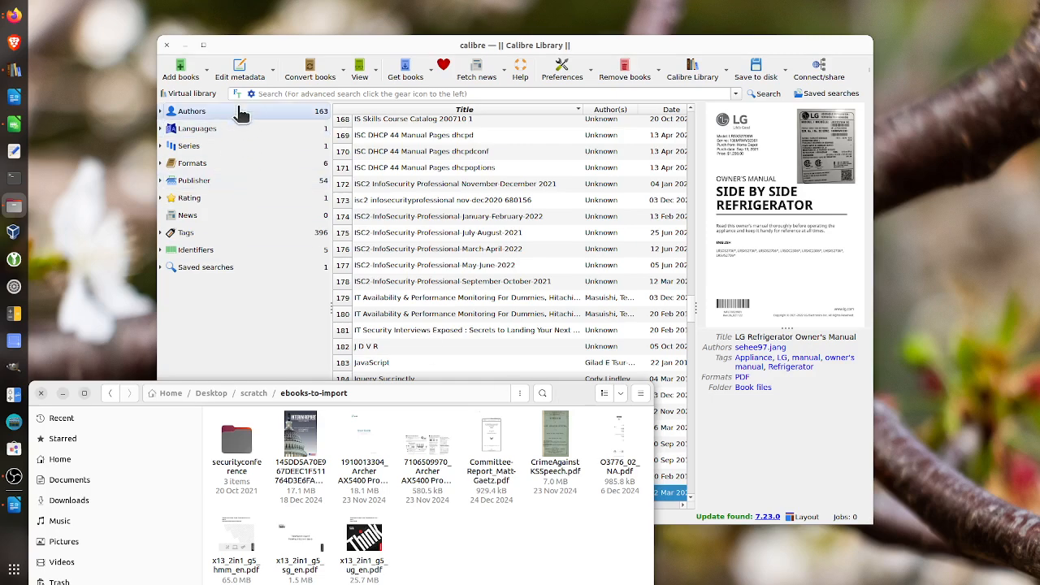
Add all nine PDF files from the ebooks-to-import folder to the calibre library and select the new entries
{"action": "left_click", "coordinate": [185, 76]}
{"action": "left_click", "coordinate": [185, 75]}
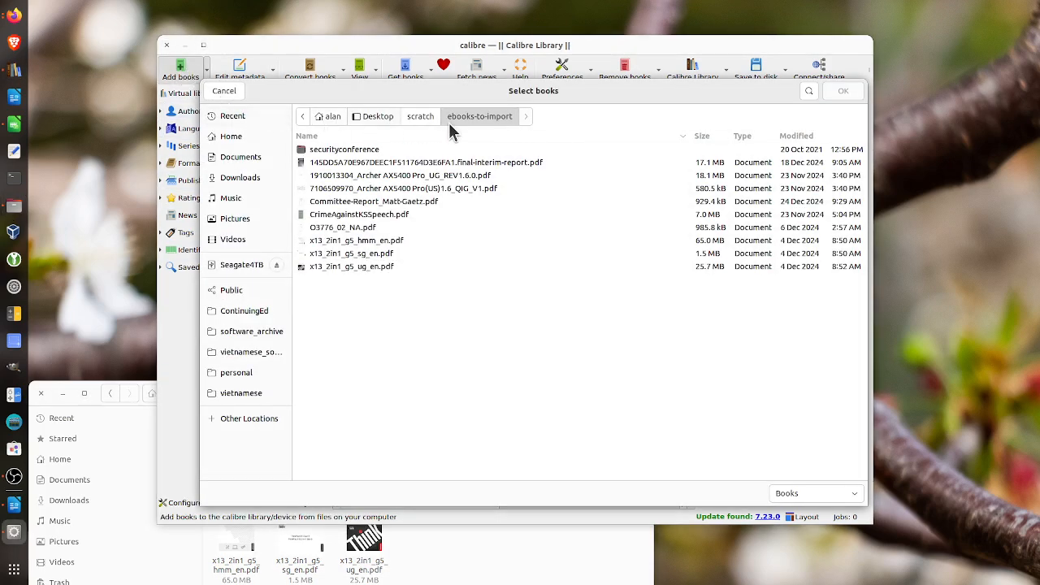
{"action": "left_click", "coordinate": [460, 559]}
{"action": "left_click_drag", "start_coordinate": [345, 294], "coordinate": [358, 167]}
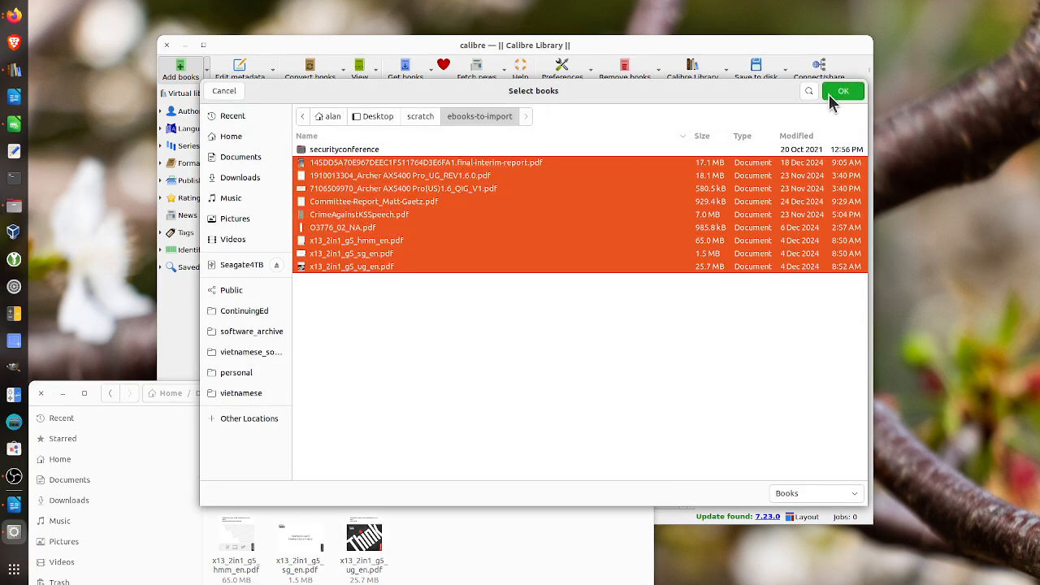
{"action": "left_click", "coordinate": [831, 93]}
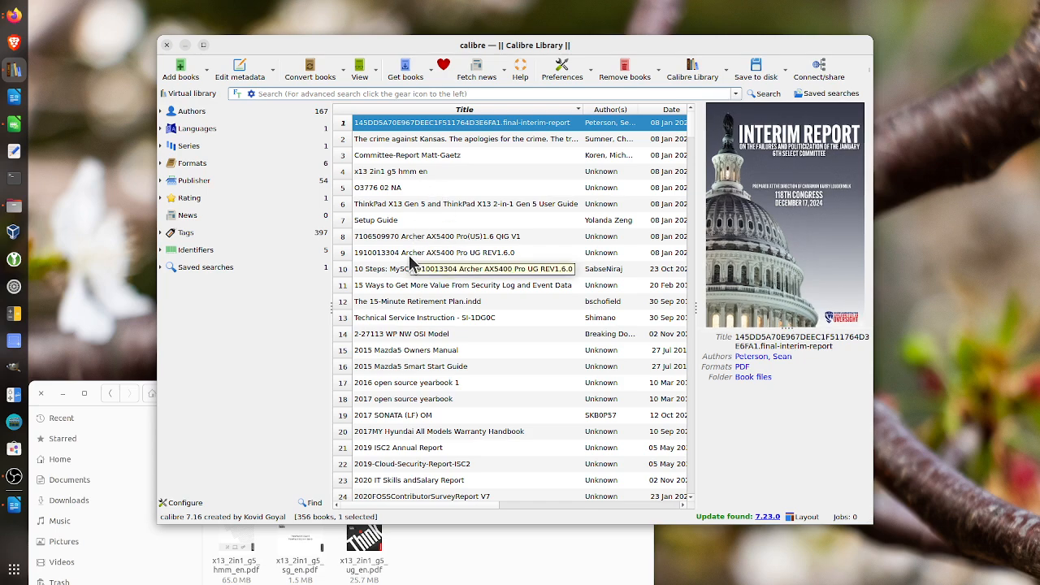
{"action": "left_click_drag", "start_coordinate": [410, 262], "coordinate": [425, 126]}
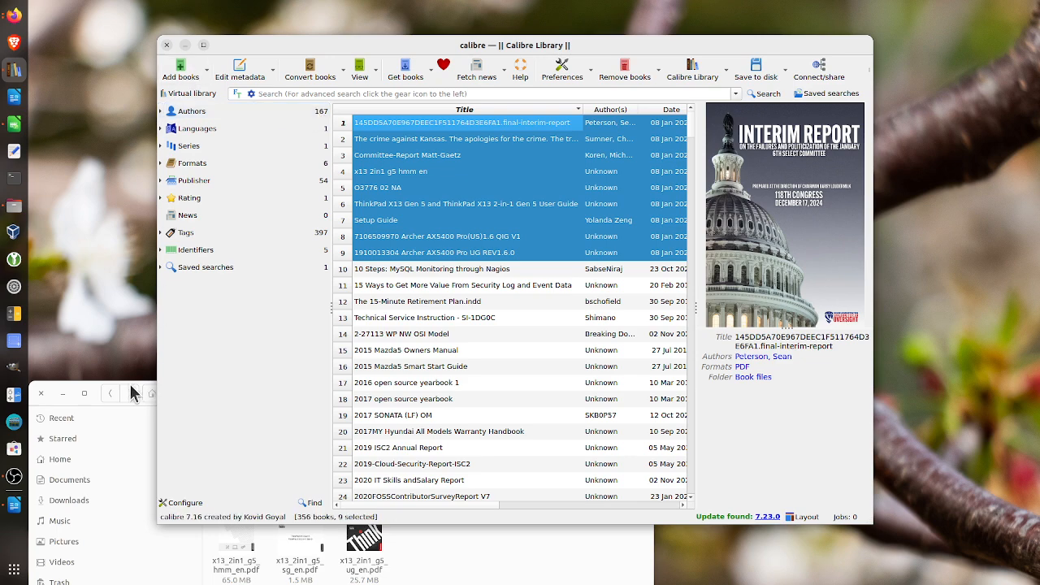
Try to add the same nine PDFs from ebooks-to-import again, and cancel adding the duplicates
{"action": "left_click", "coordinate": [131, 380]}
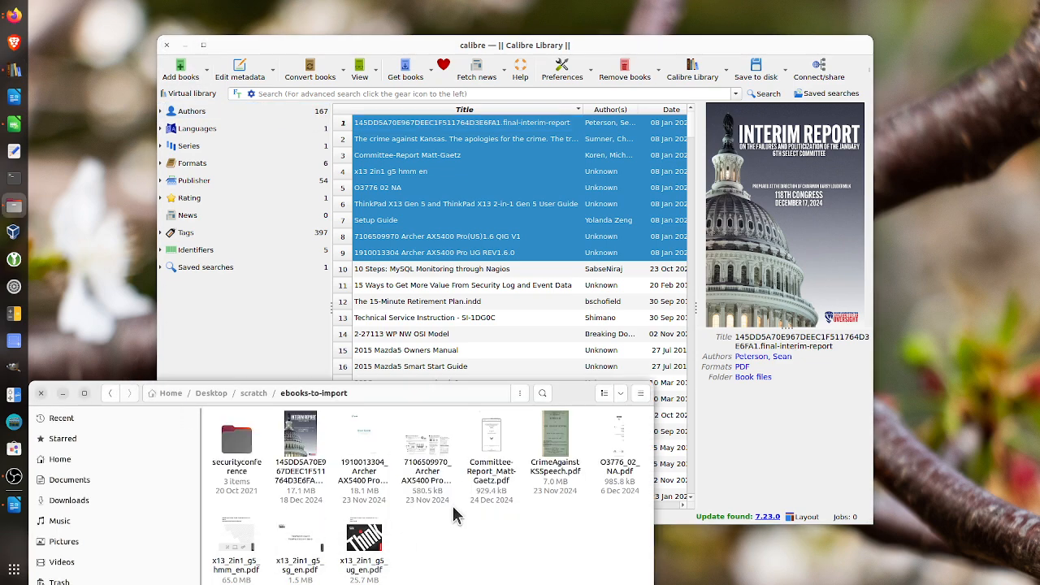
{"action": "left_click", "coordinate": [186, 75]}
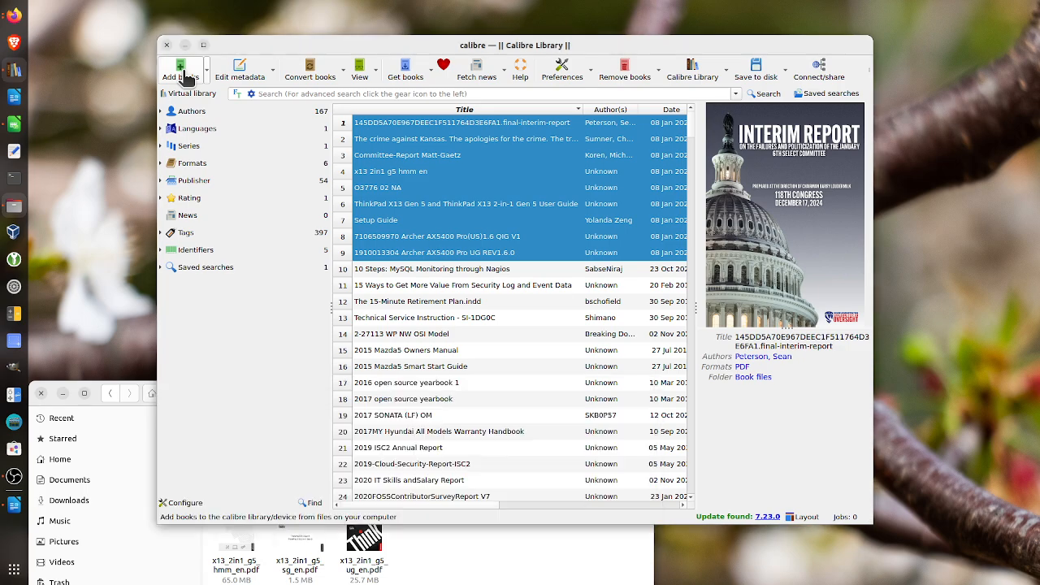
{"action": "left_click", "coordinate": [186, 76]}
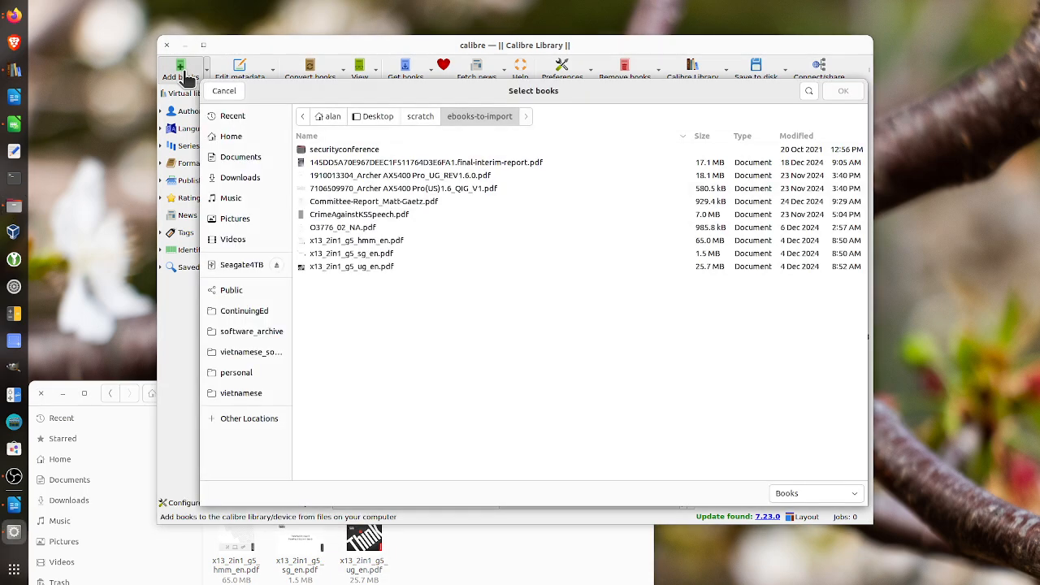
{"action": "left_click", "coordinate": [357, 266]}
{"action": "left_click_drag", "start_coordinate": [357, 268], "coordinate": [360, 166]}
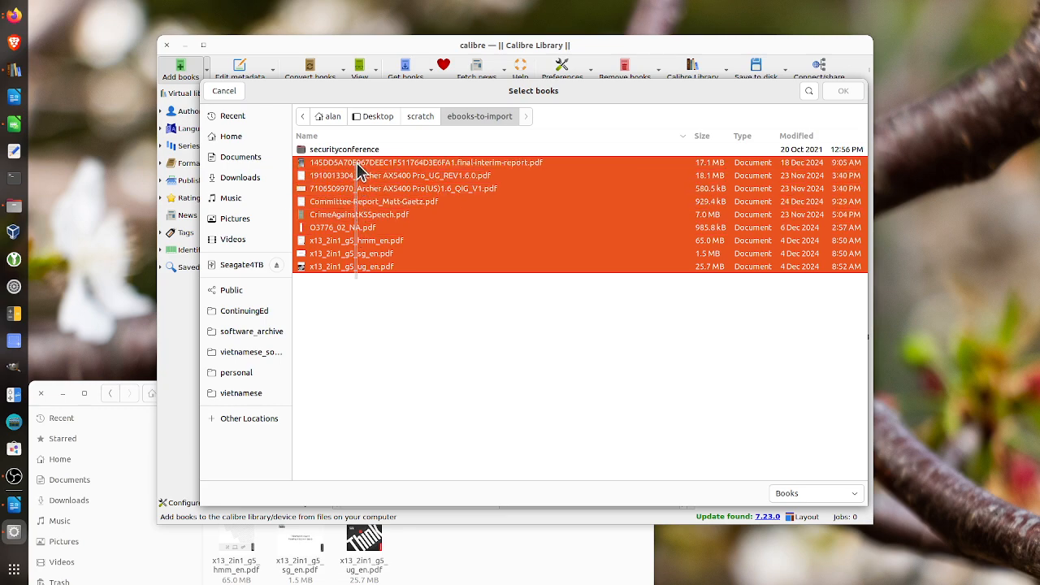
{"action": "left_click", "coordinate": [843, 91]}
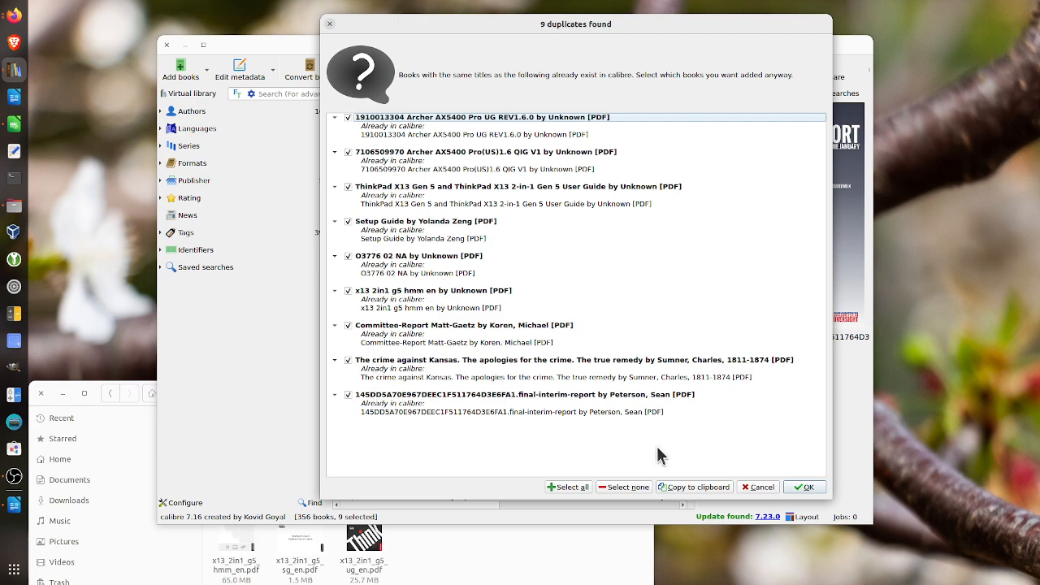
{"action": "left_click", "coordinate": [747, 487]}
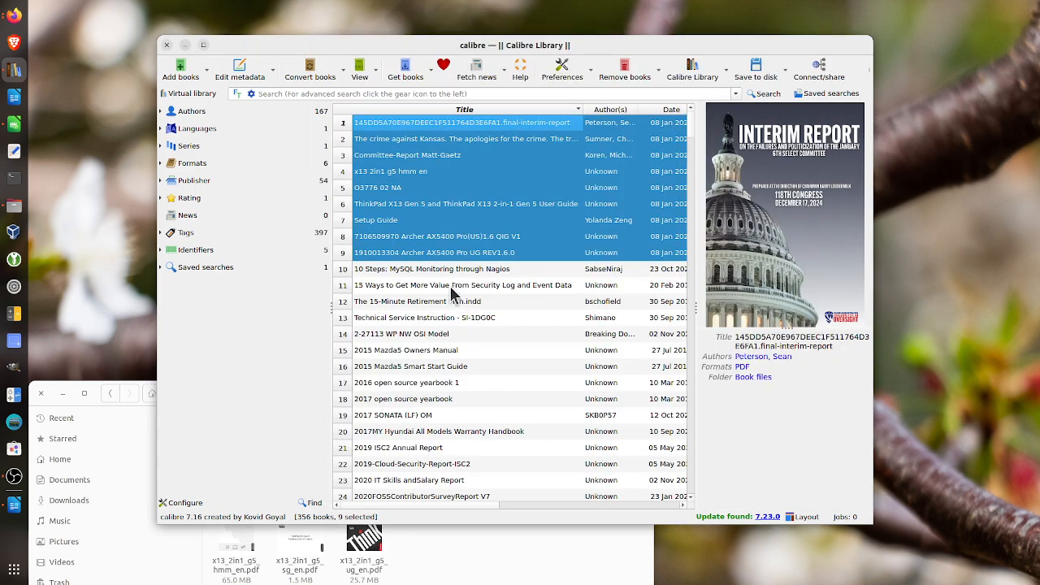
Delete the nine selected, newly imported books from the library
{"action": "left_click", "coordinate": [627, 79]}
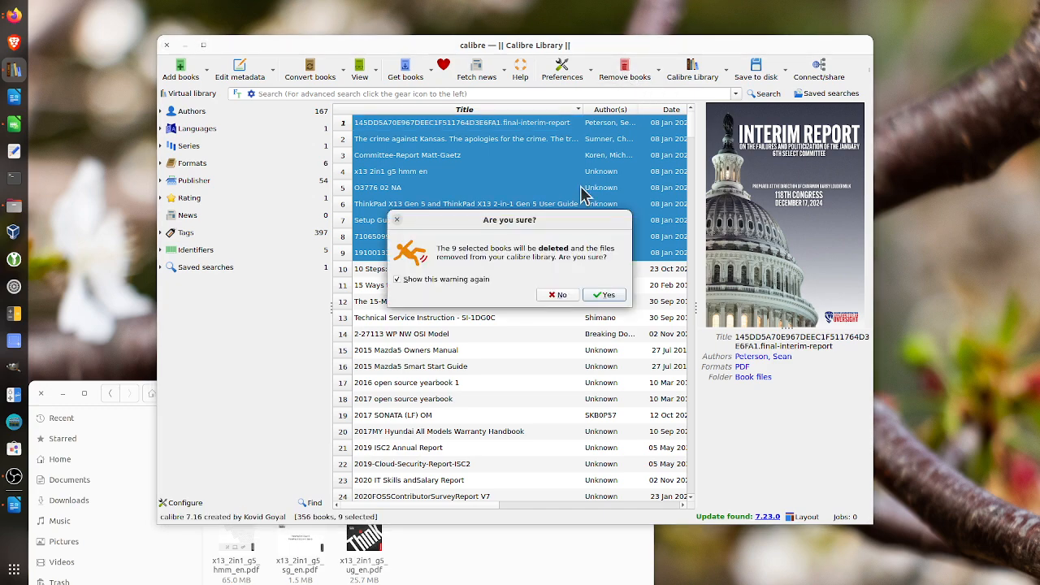
{"action": "left_click", "coordinate": [602, 294]}
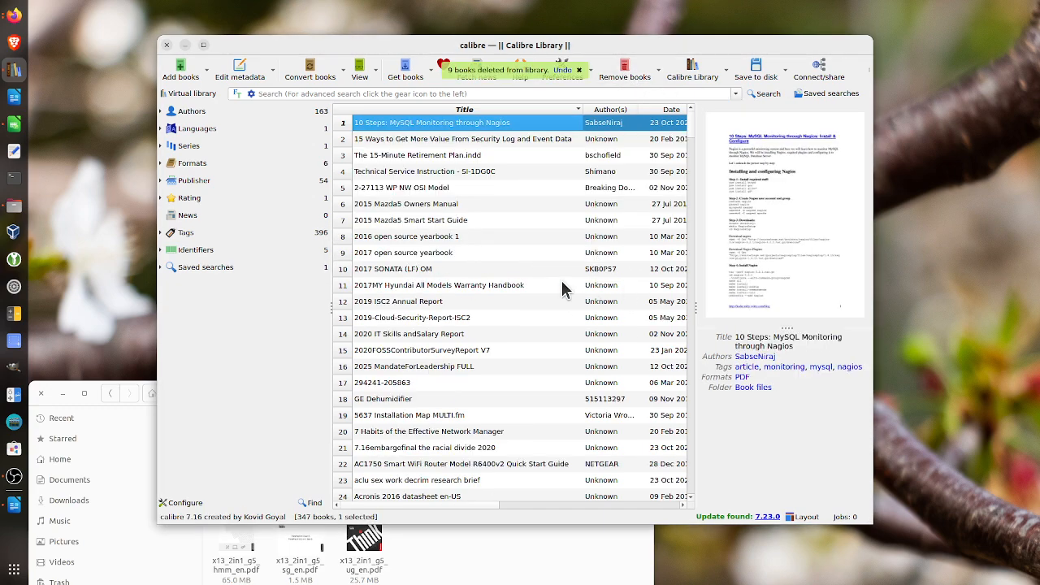
Examine the PDFs in the ebooks-to-import folder alongside the book list, ending in the calibre library
{"action": "left_click", "coordinate": [468, 538]}
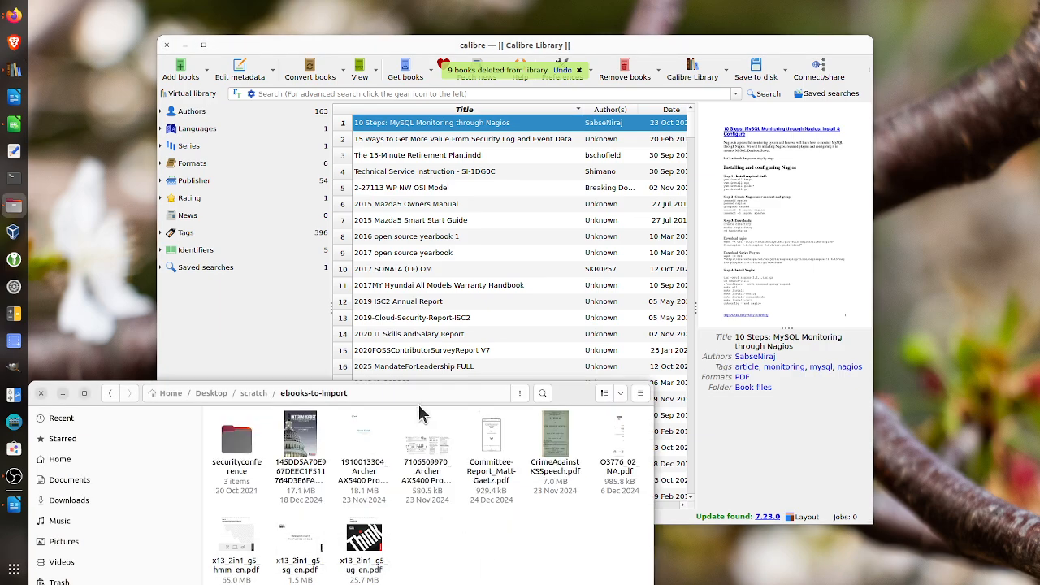
{"action": "left_click_drag", "start_coordinate": [431, 371], "coordinate": [473, 73]}
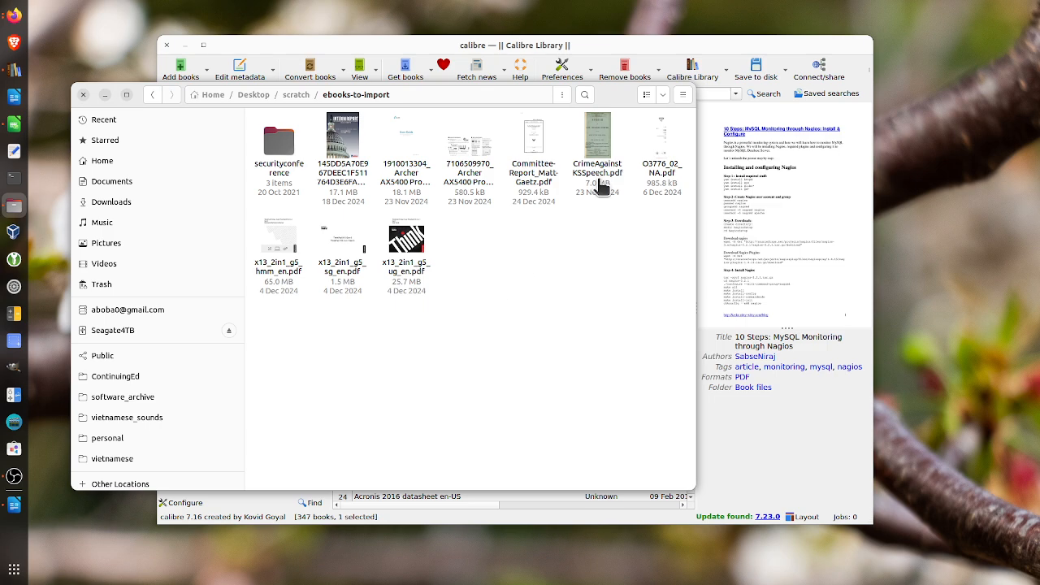
{"action": "left_click", "coordinate": [681, 49]}
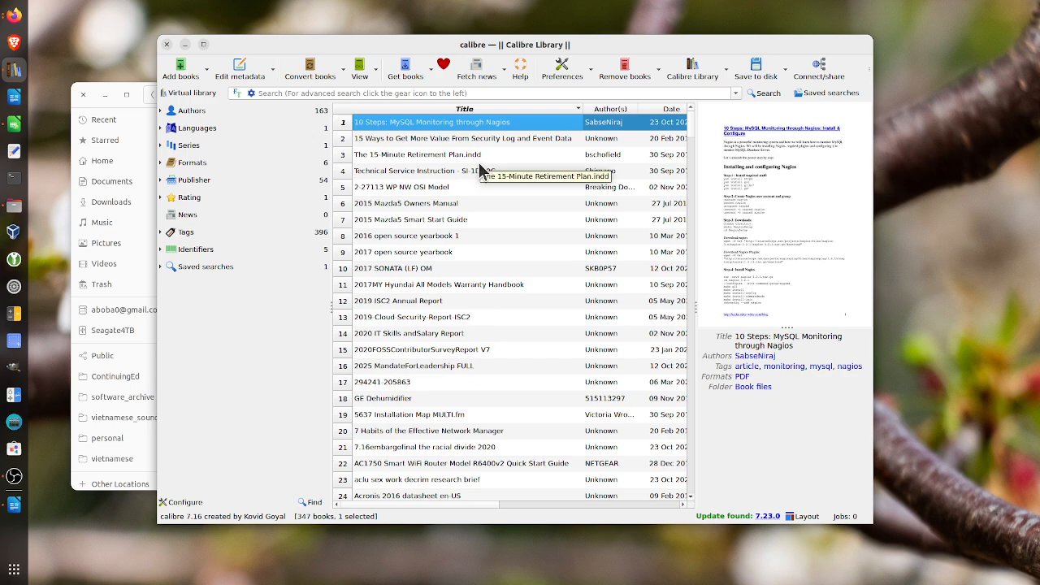
{"action": "left_click", "coordinate": [65, 122]}
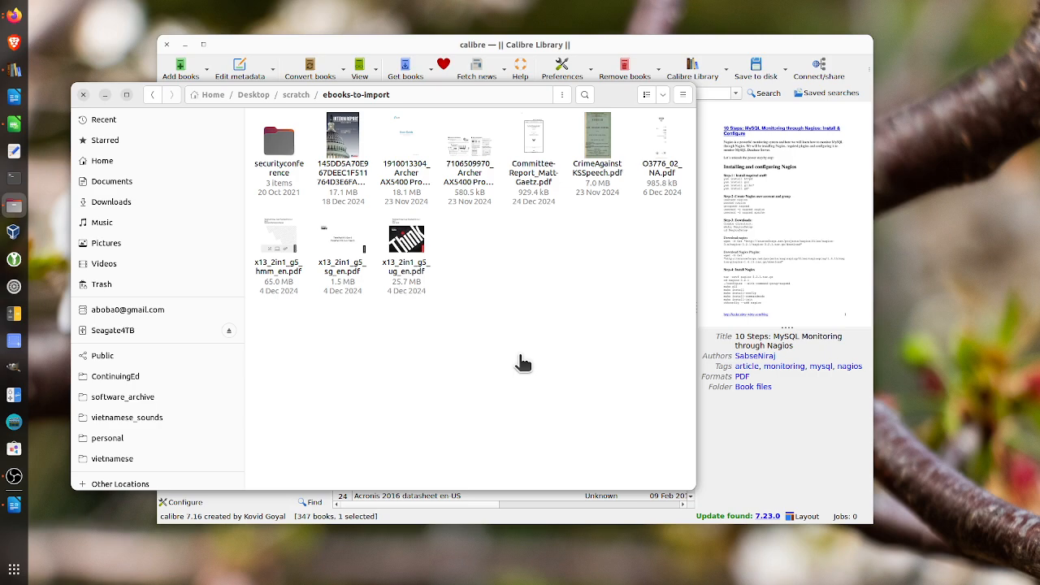
{"action": "left_click", "coordinate": [702, 43]}
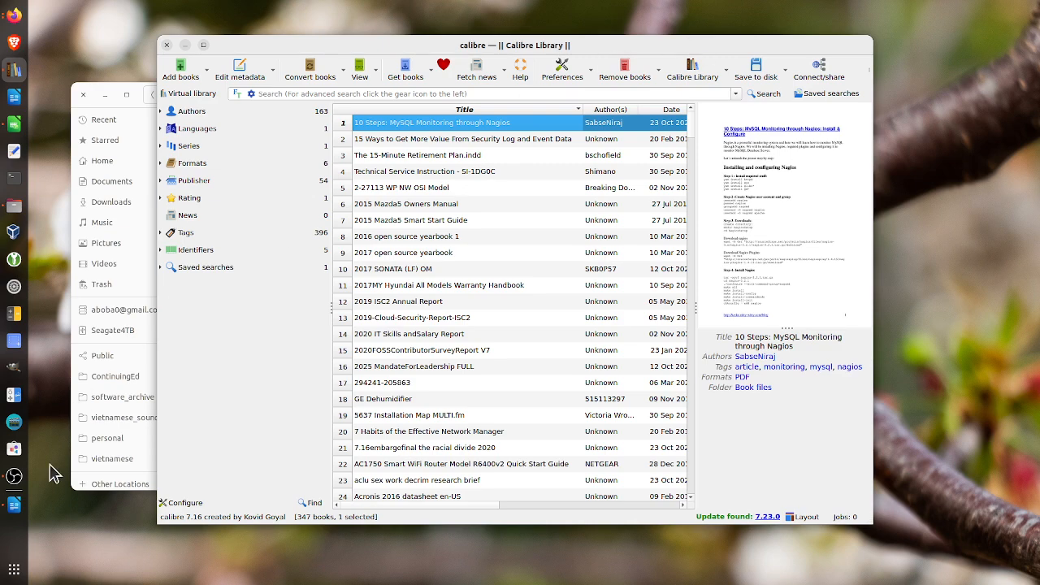
{"action": "left_click", "coordinate": [98, 485]}
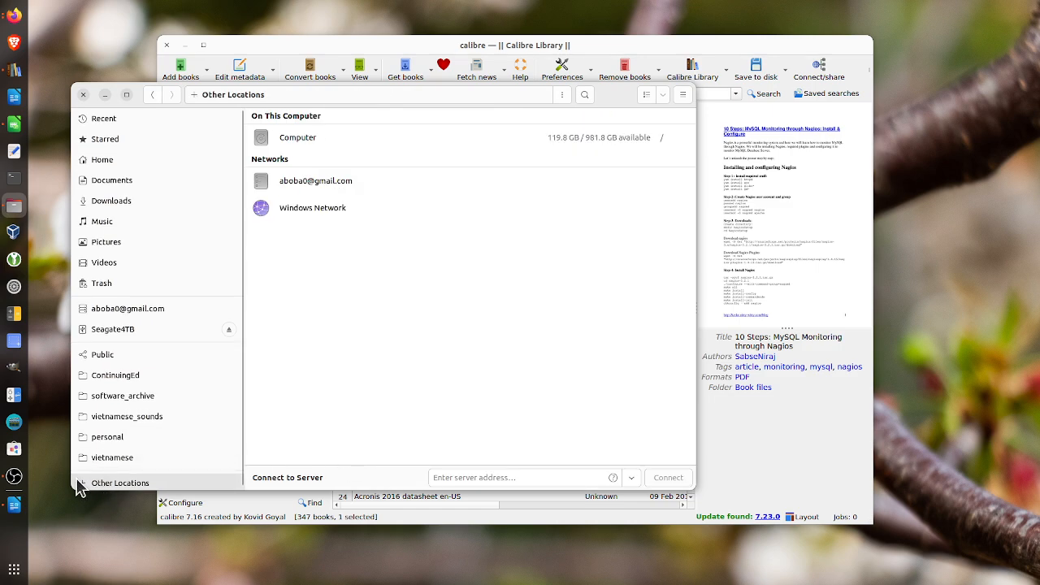
{"action": "left_click", "coordinate": [153, 95]}
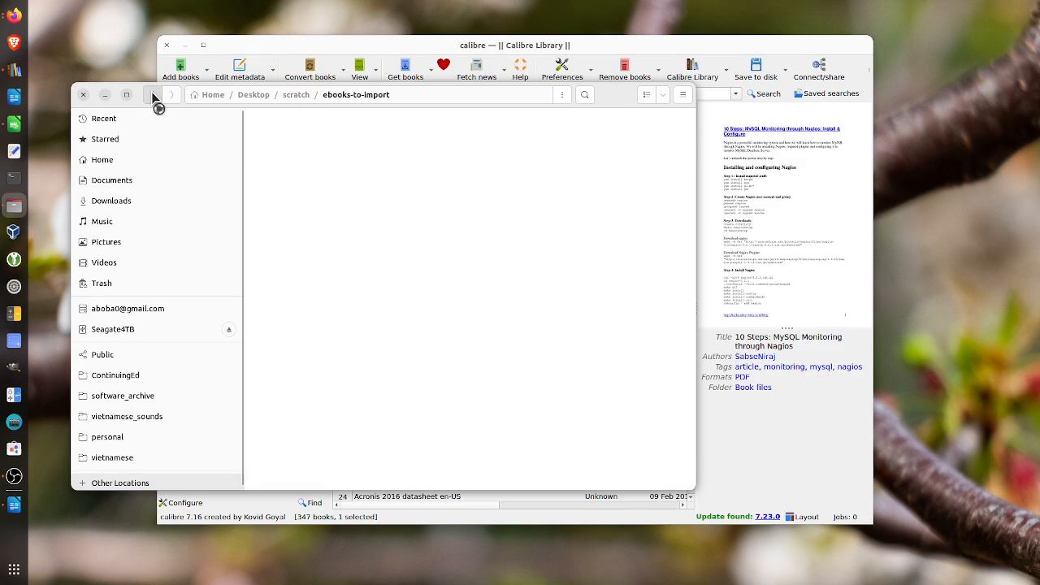
{"action": "left_click", "coordinate": [423, 59]}
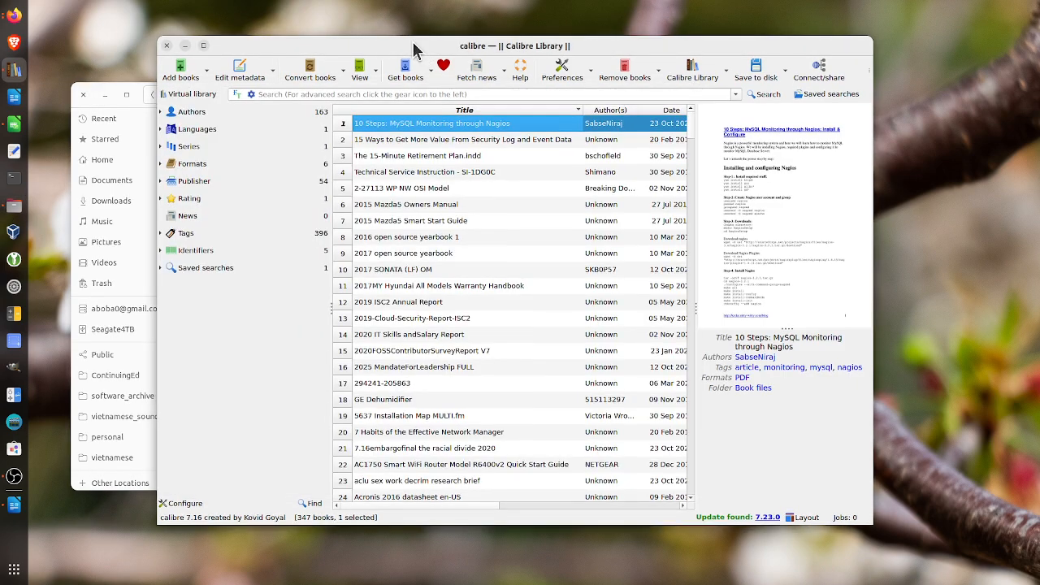